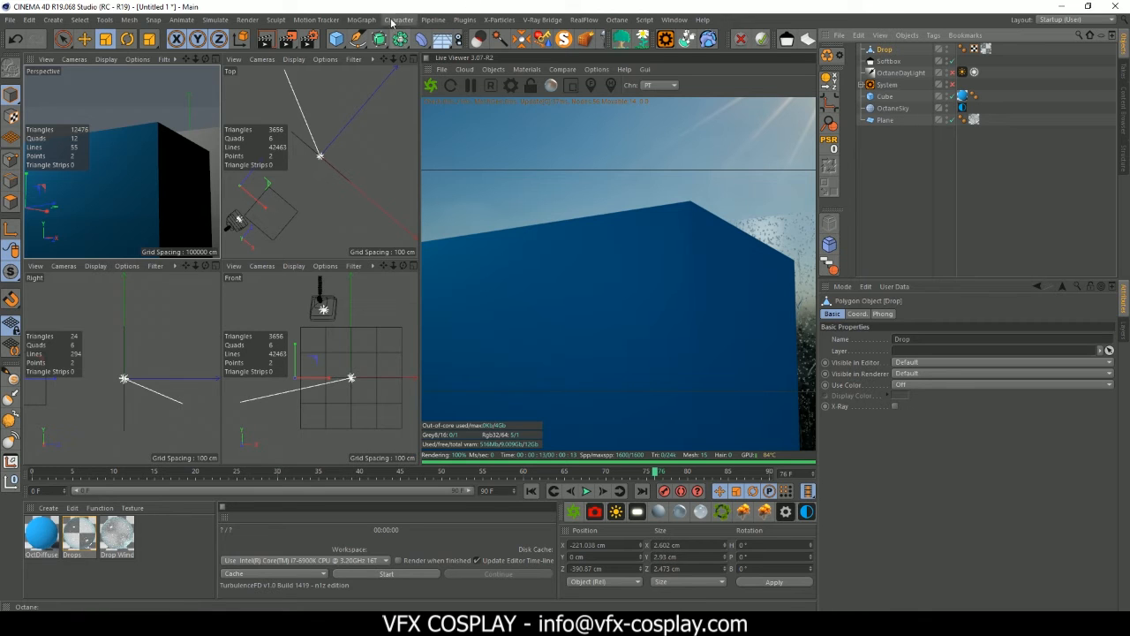
Step: Place the Drop inside a new Cloner, set its mode to Object and assign the Cube as the target object
click(363, 19)
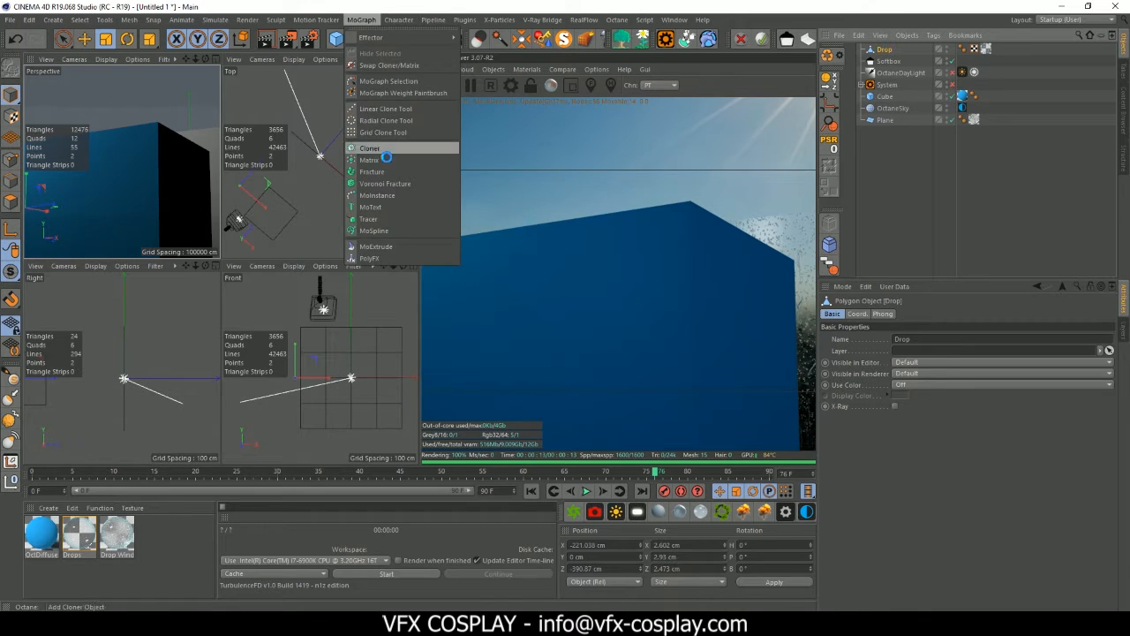
alt+click(388, 147)
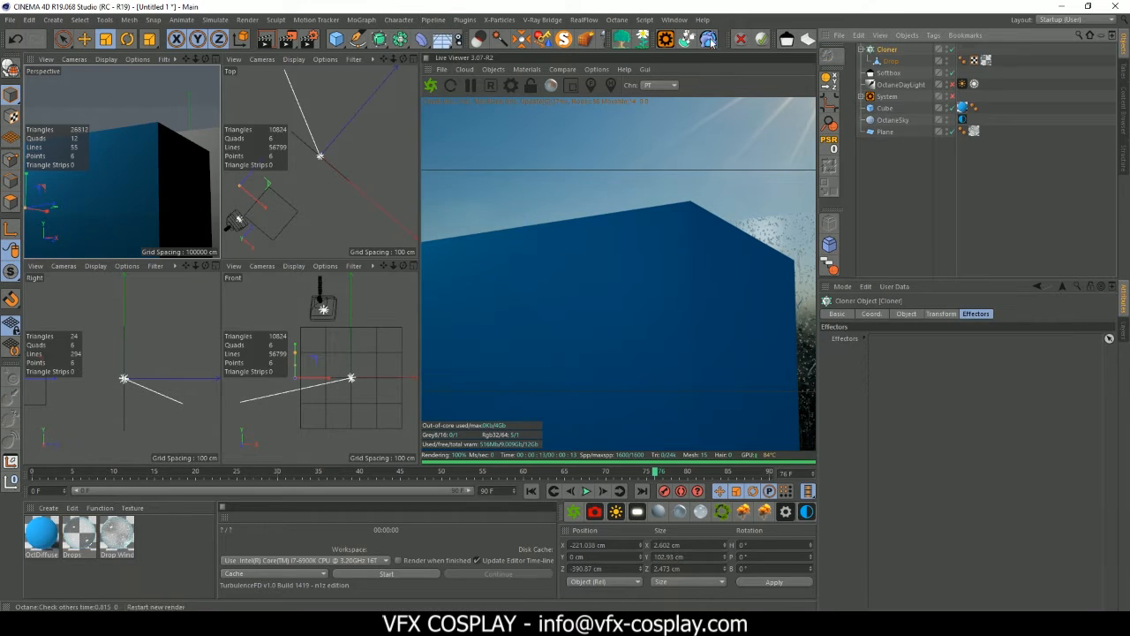
click(908, 314)
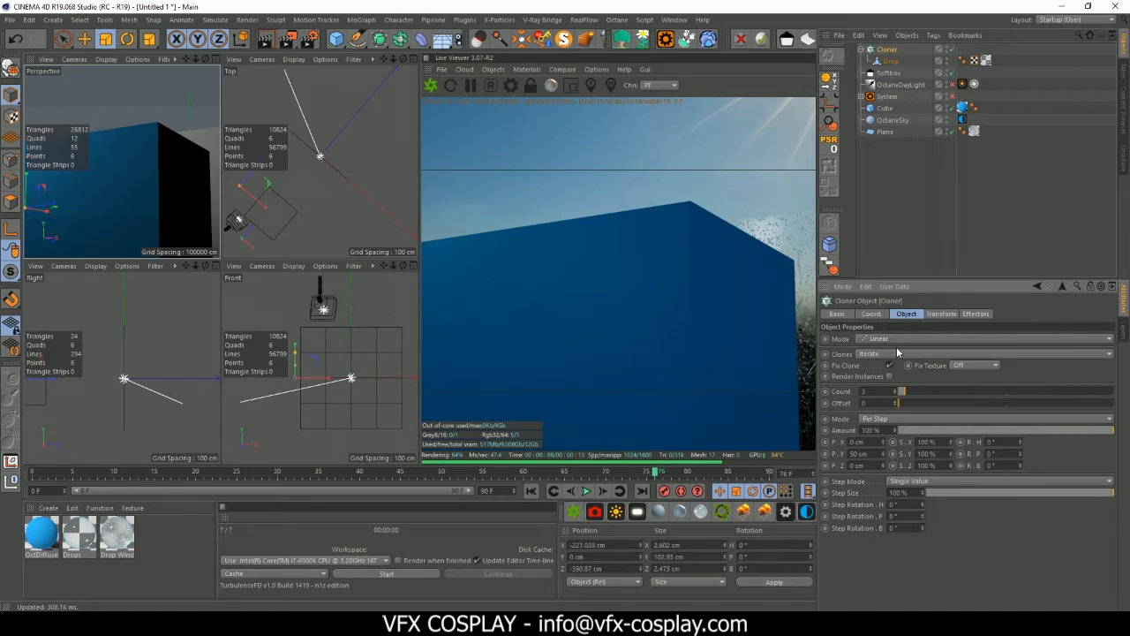
click(882, 339)
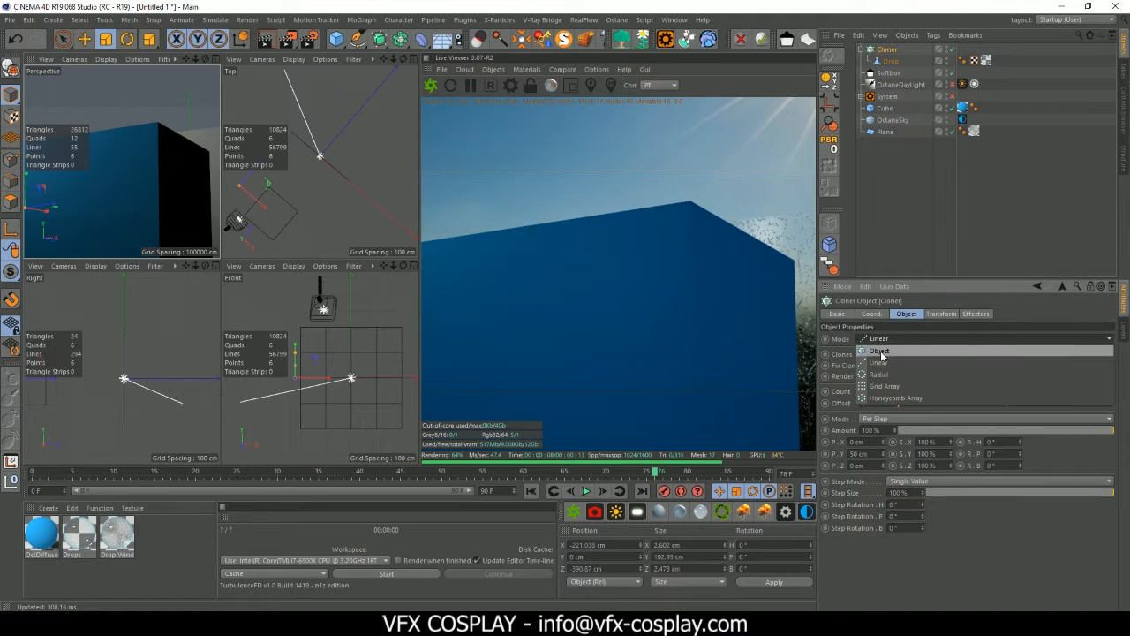
click(879, 352)
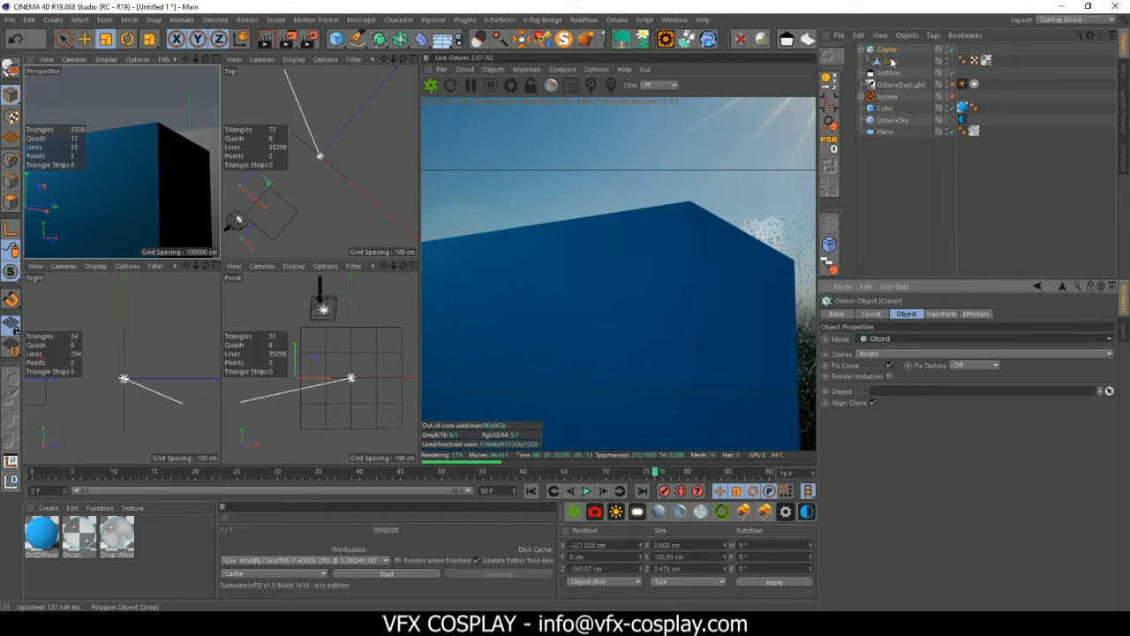
drag(885, 112, 887, 391)
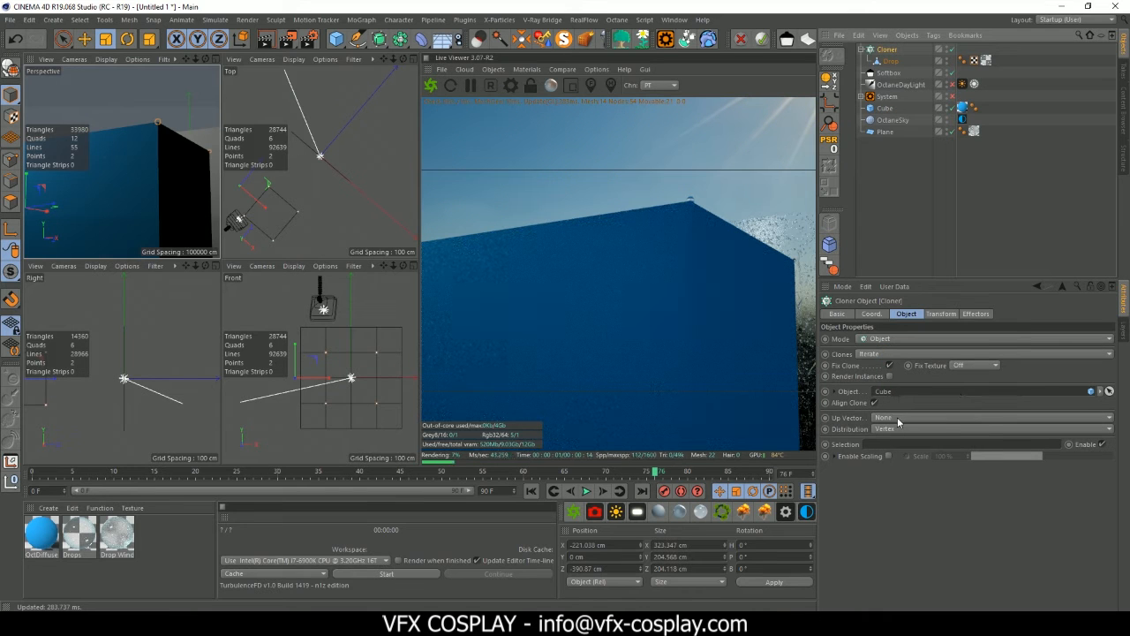
Step: Set the Cloner's distribution to Surface so the drops scatter over the cube
click(887, 428)
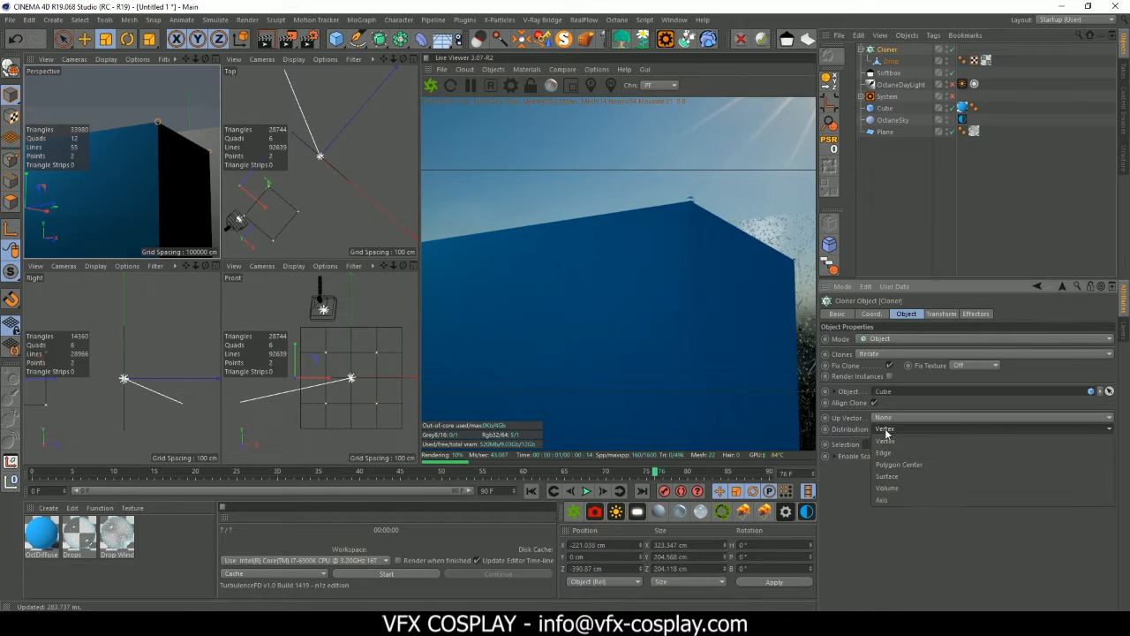
click(898, 477)
scroll(167, 90, up, 3)
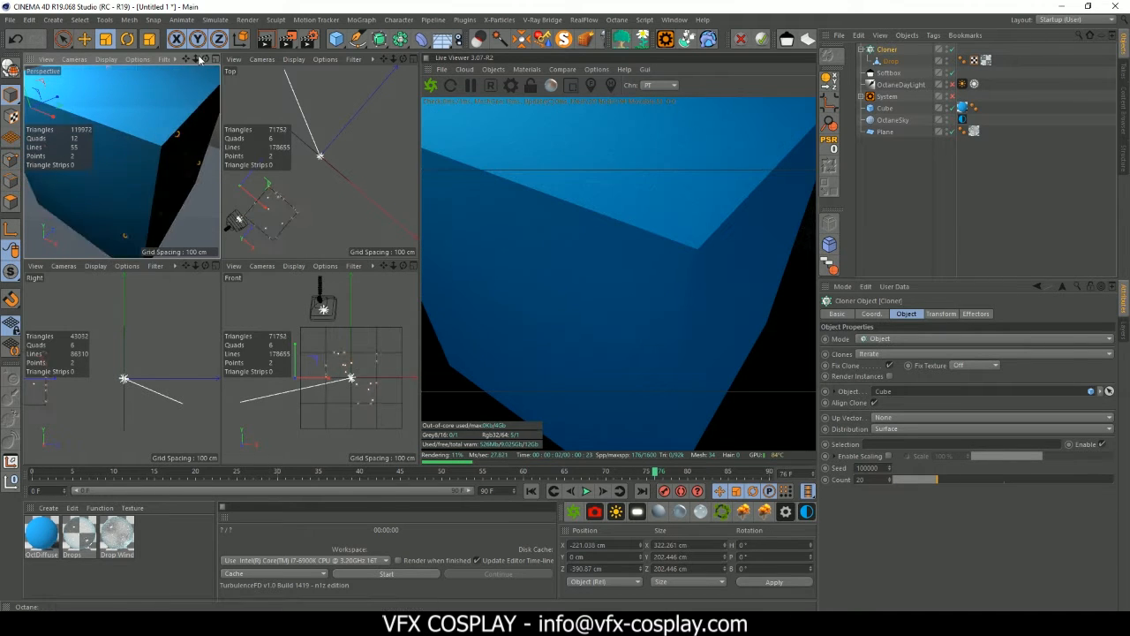
drag(203, 60, 121, 162)
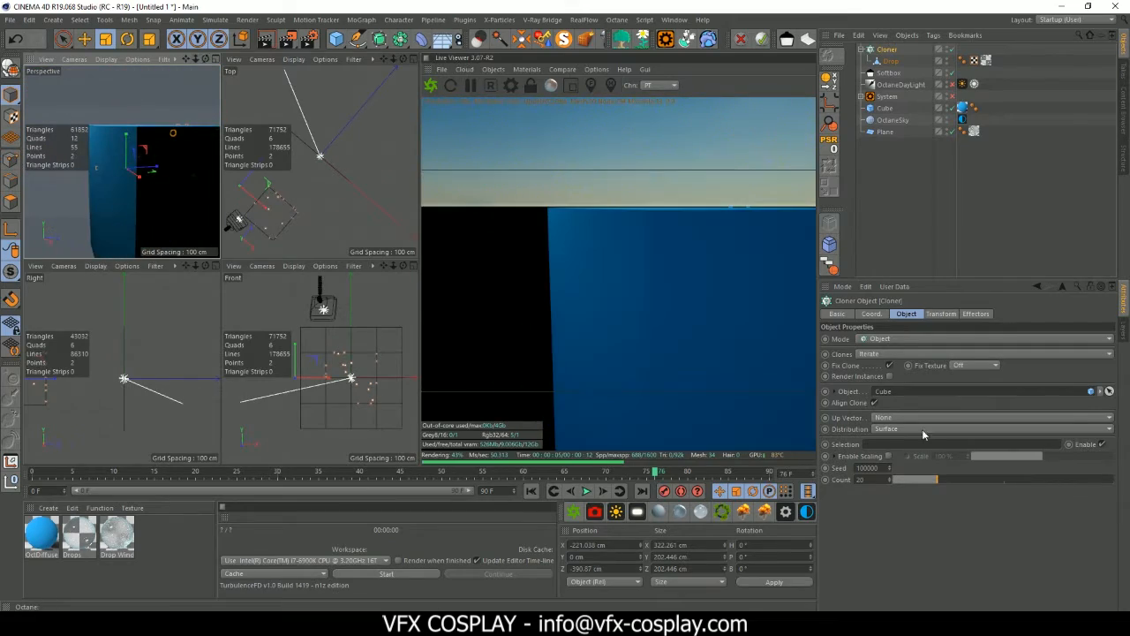
Step: Increase the Cloner's count to 200 and further to 500, checking the drop density on the cube
drag(956, 483, 1112, 477)
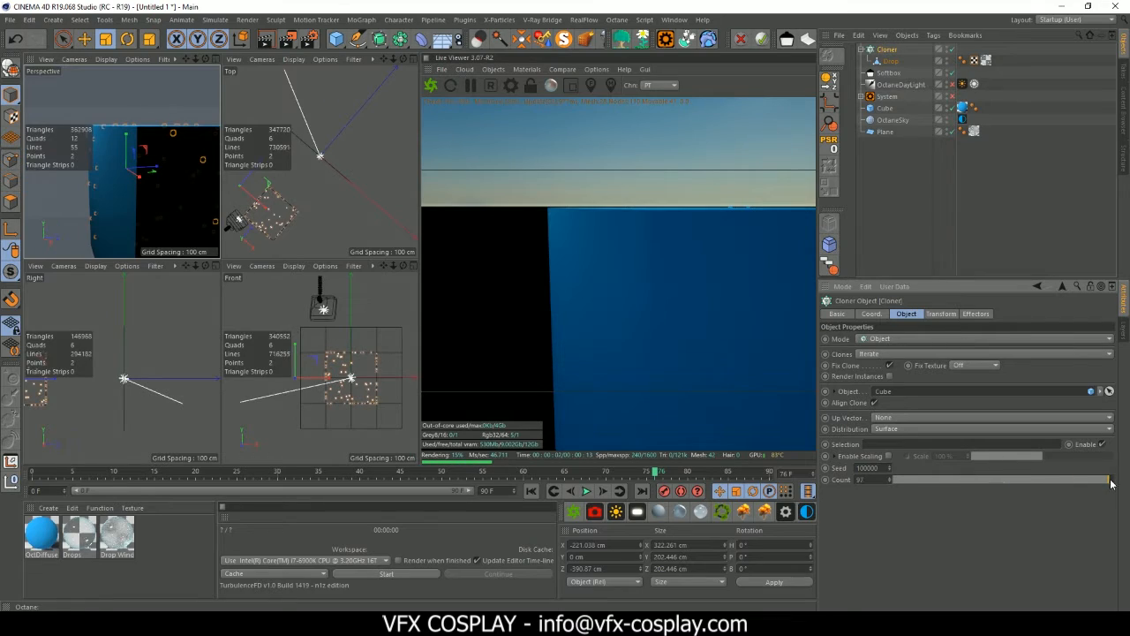
drag(207, 58, 209, 128)
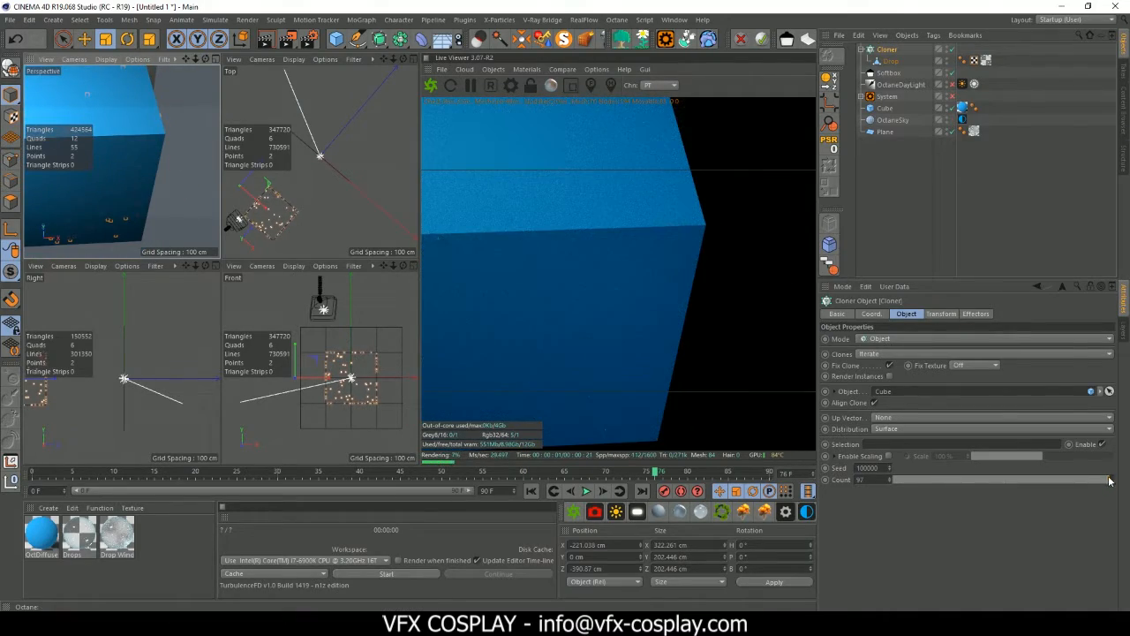
drag(1109, 479, 1120, 480)
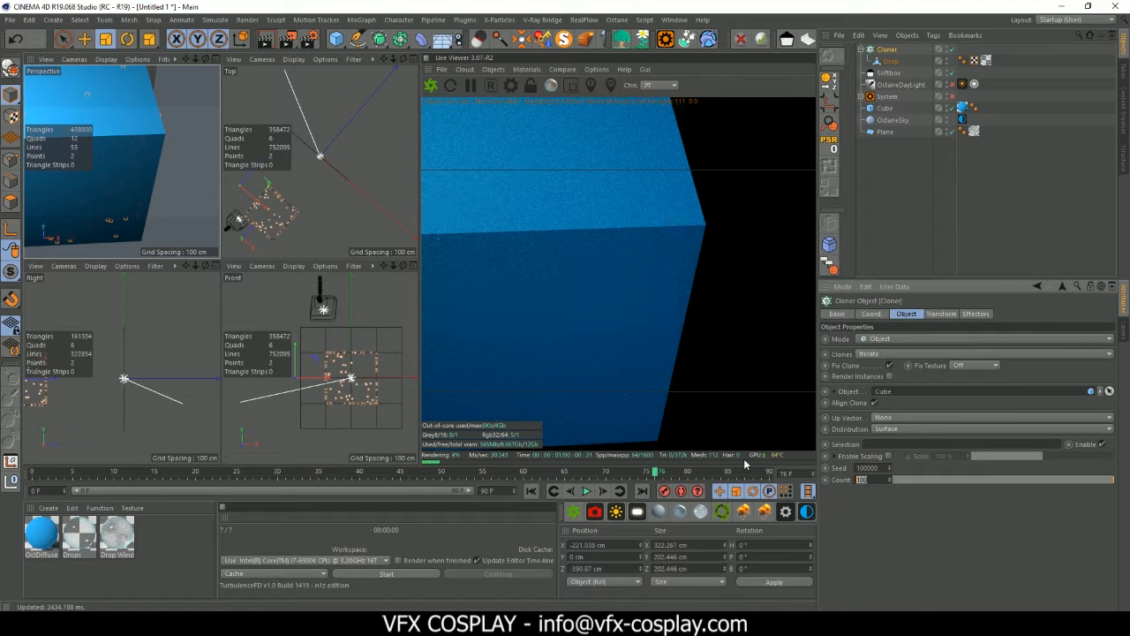
text(200)
key(Return)
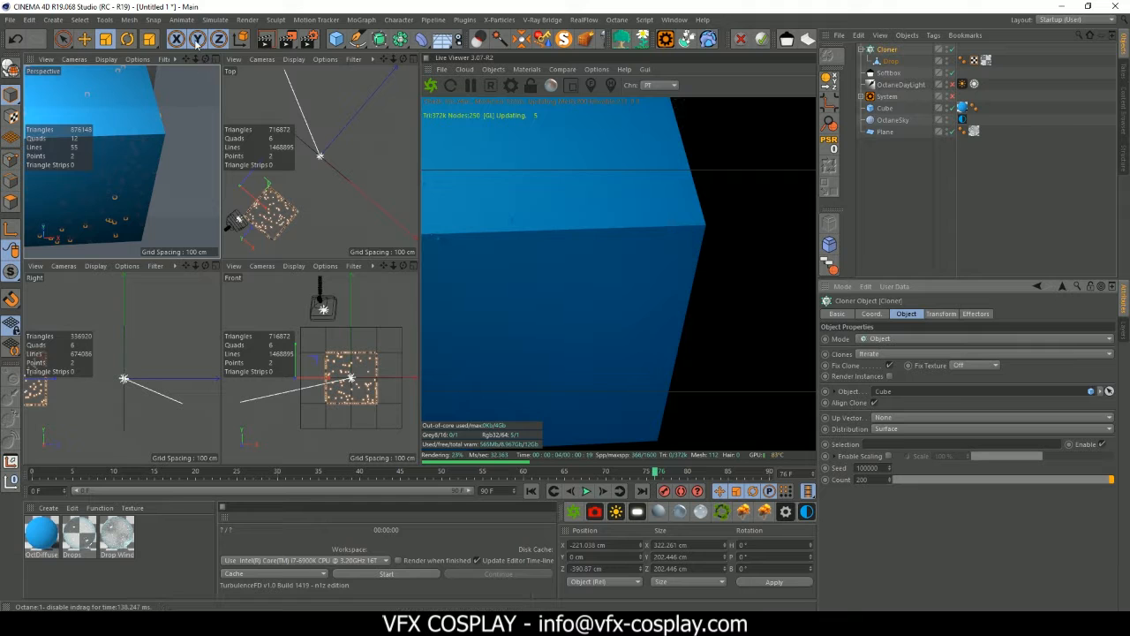
drag(204, 59, 122, 162)
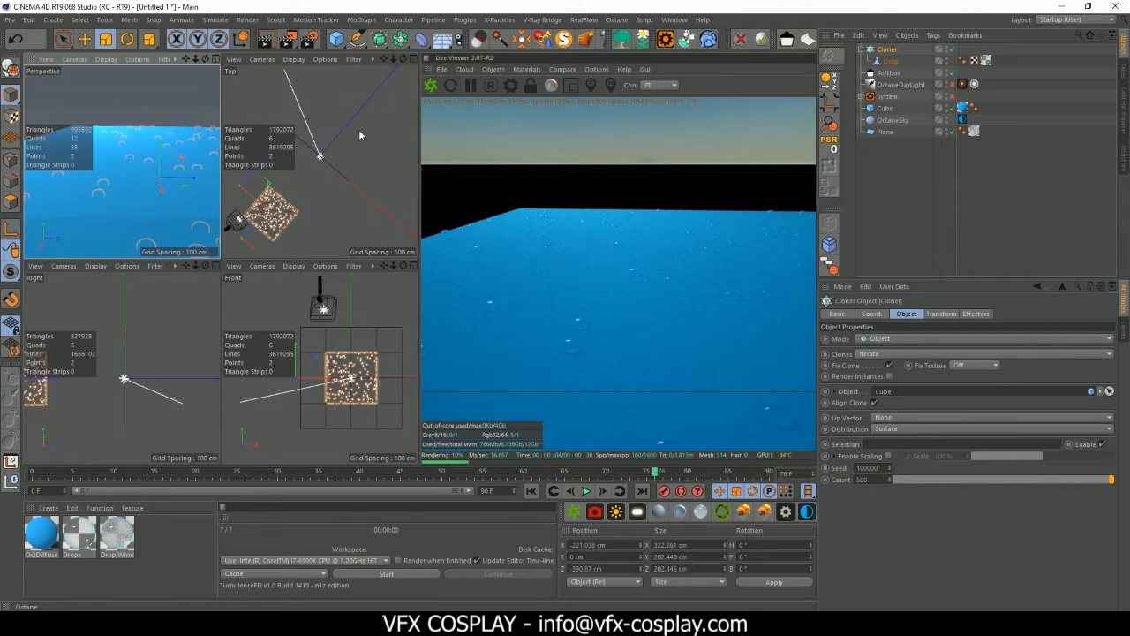
Step: Add a Random effector to the Cloner
click(889, 51)
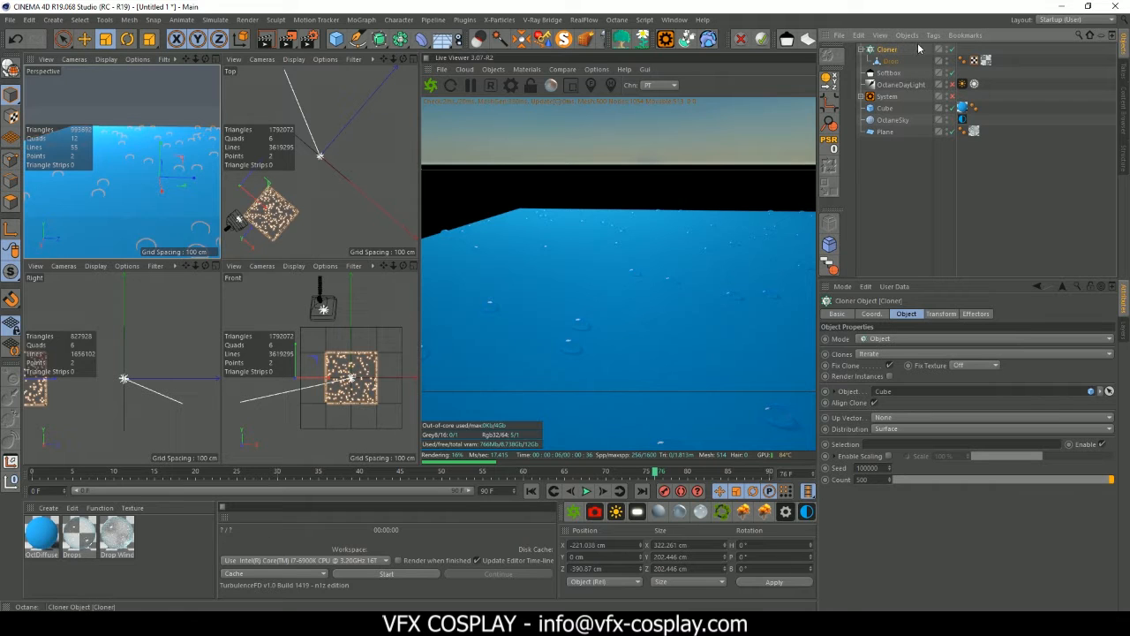
click(361, 19)
mouse_move(372, 42)
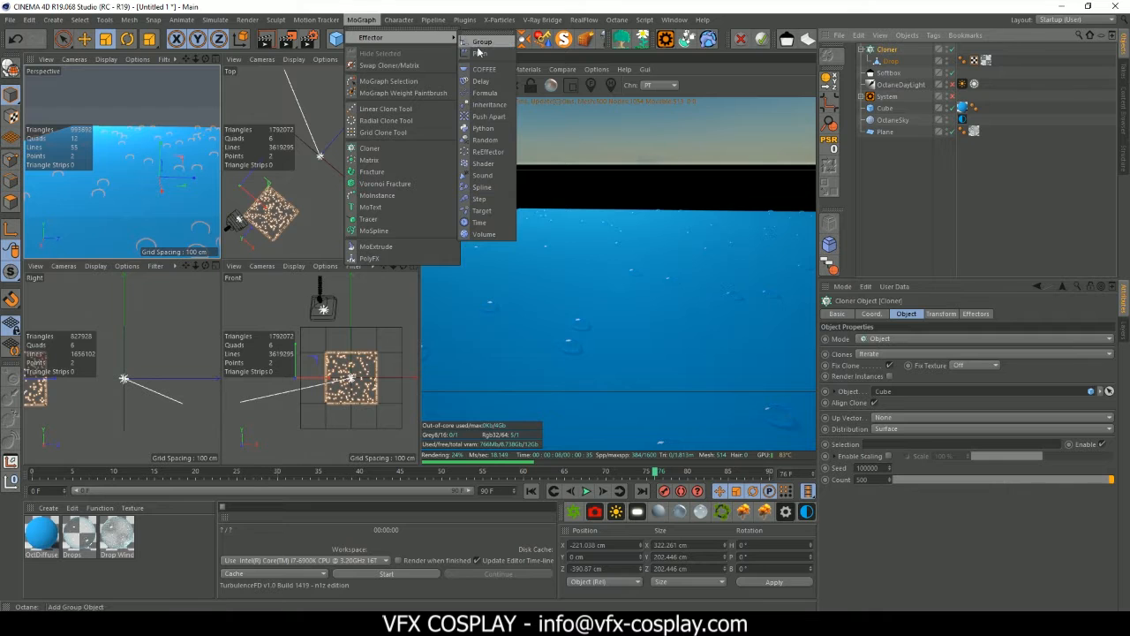
click(483, 140)
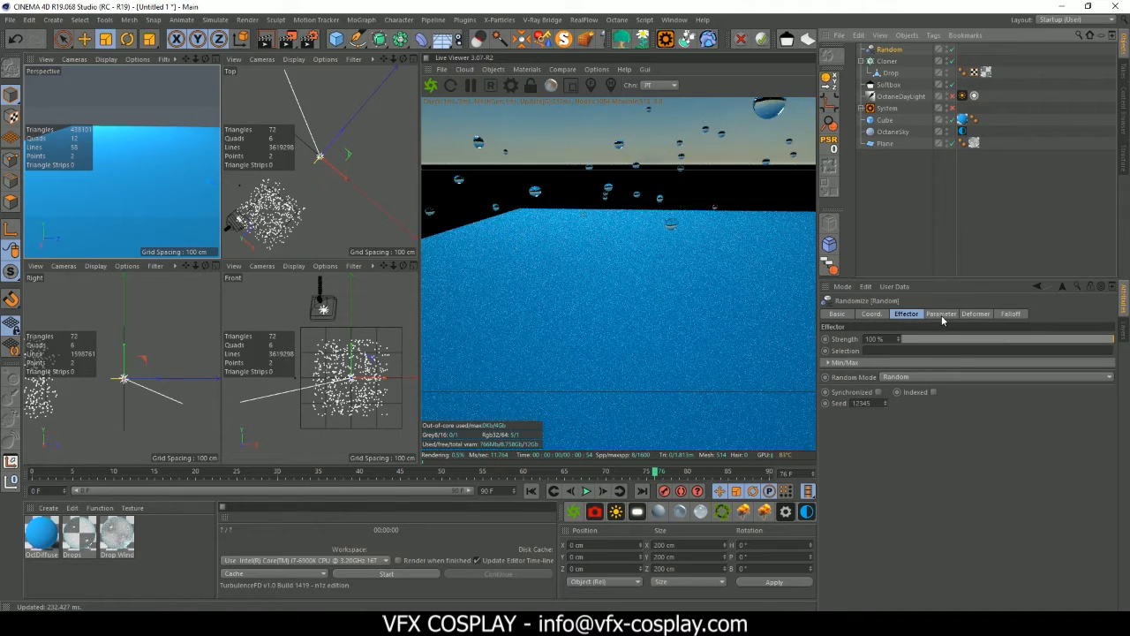
Step: Disable the Random effector's Position variation, enable Scale and adjust its X, Y and Z scale values
click(941, 314)
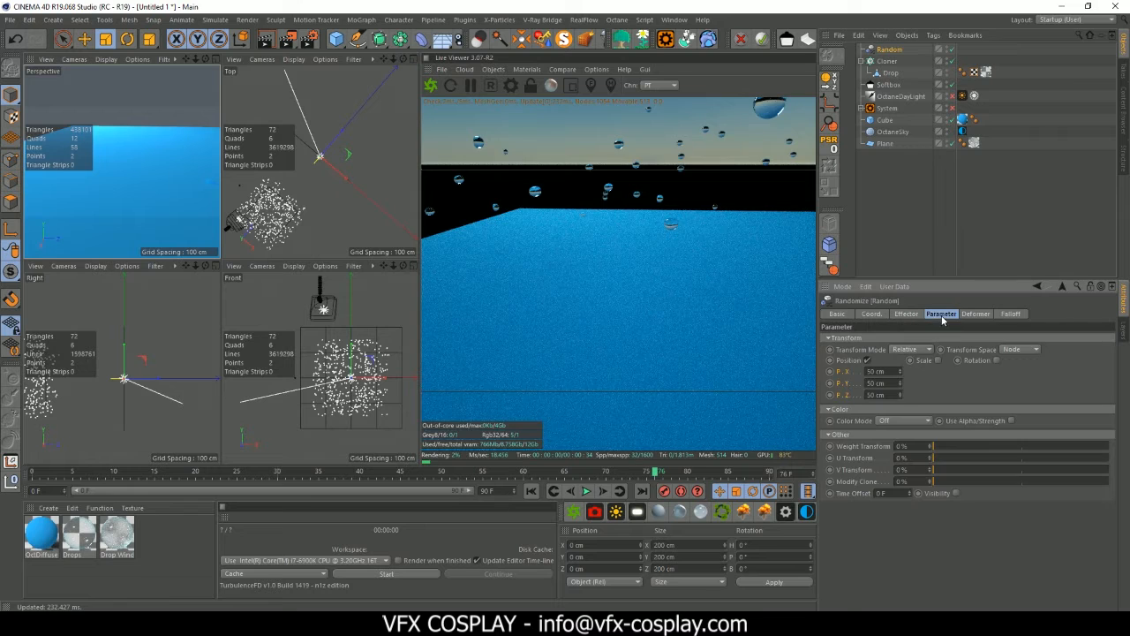
click(867, 361)
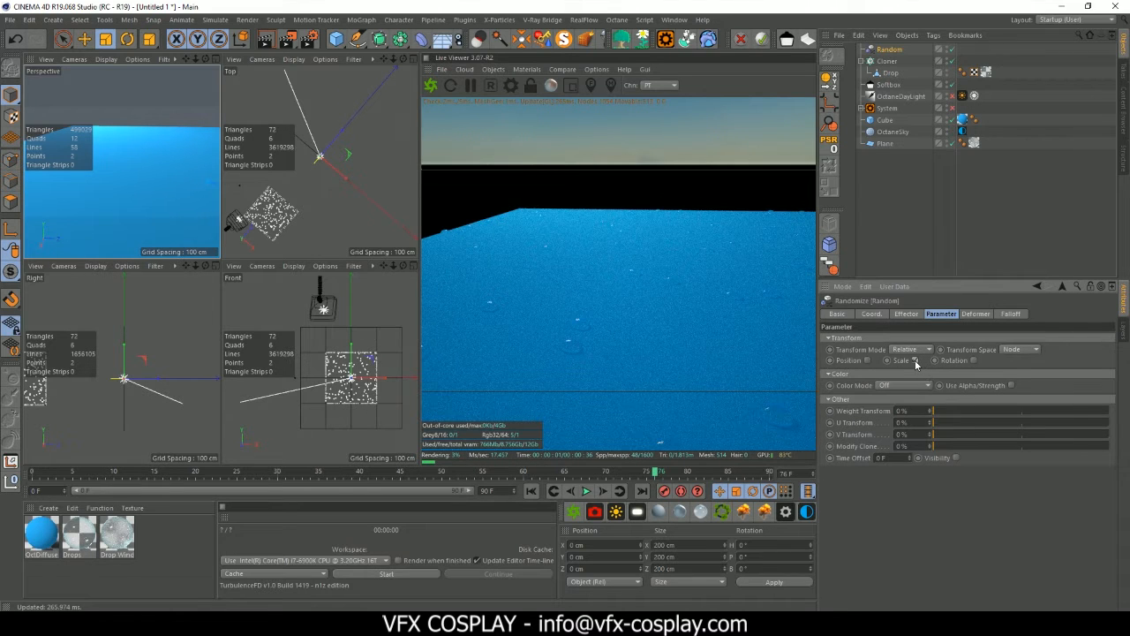
click(914, 360)
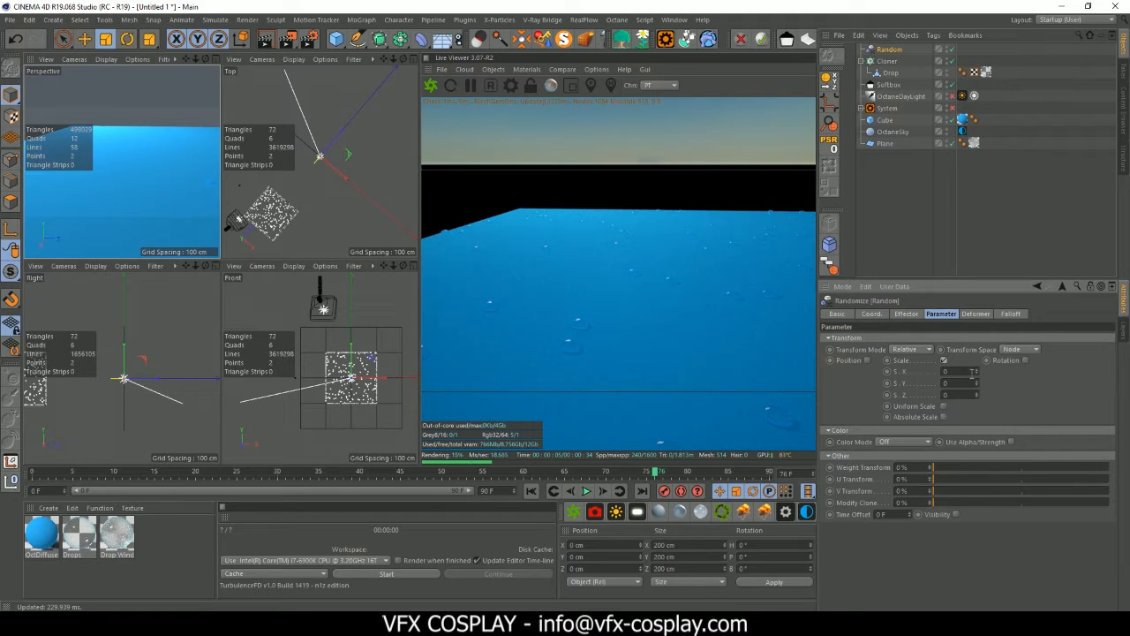
drag(977, 375, 976, 382)
drag(976, 395, 976, 391)
mouse_move(185, 60)
mouse_down()
mouse_move(177, 38)
mouse_move(183, 59)
mouse_up()
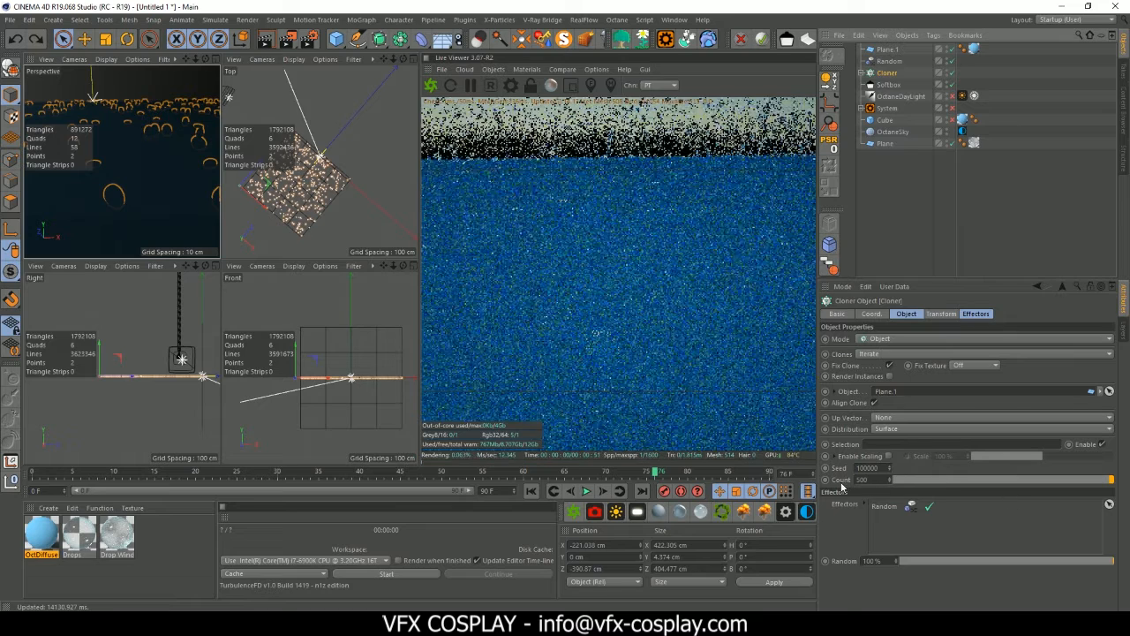
Step: Change the Cloner's distribution seed to 99
click(890, 469)
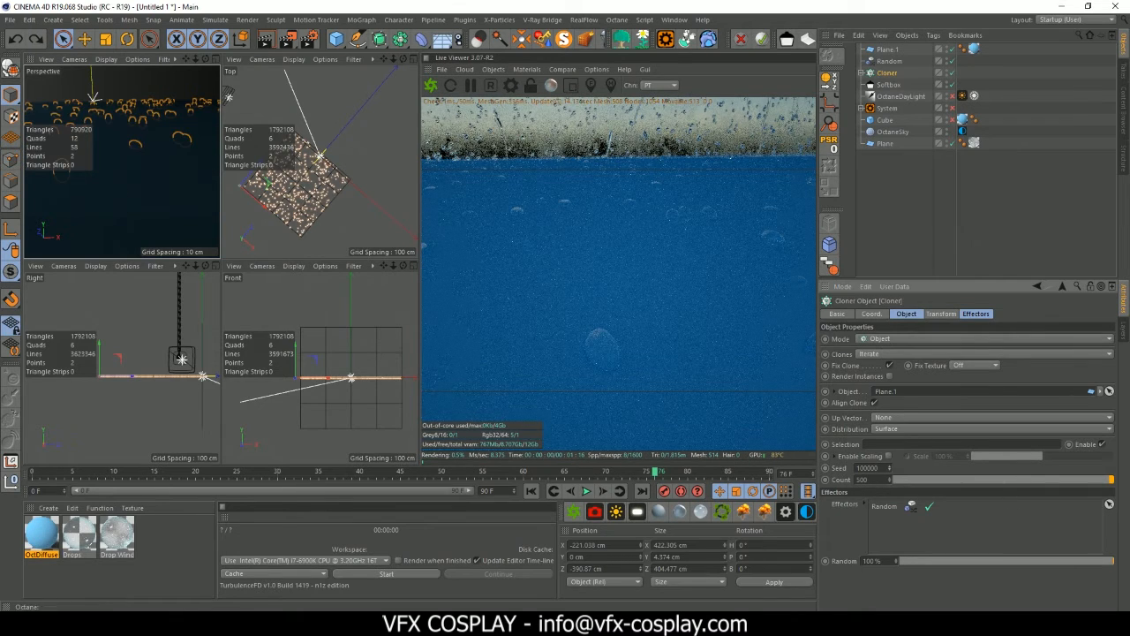
double_click(876, 468)
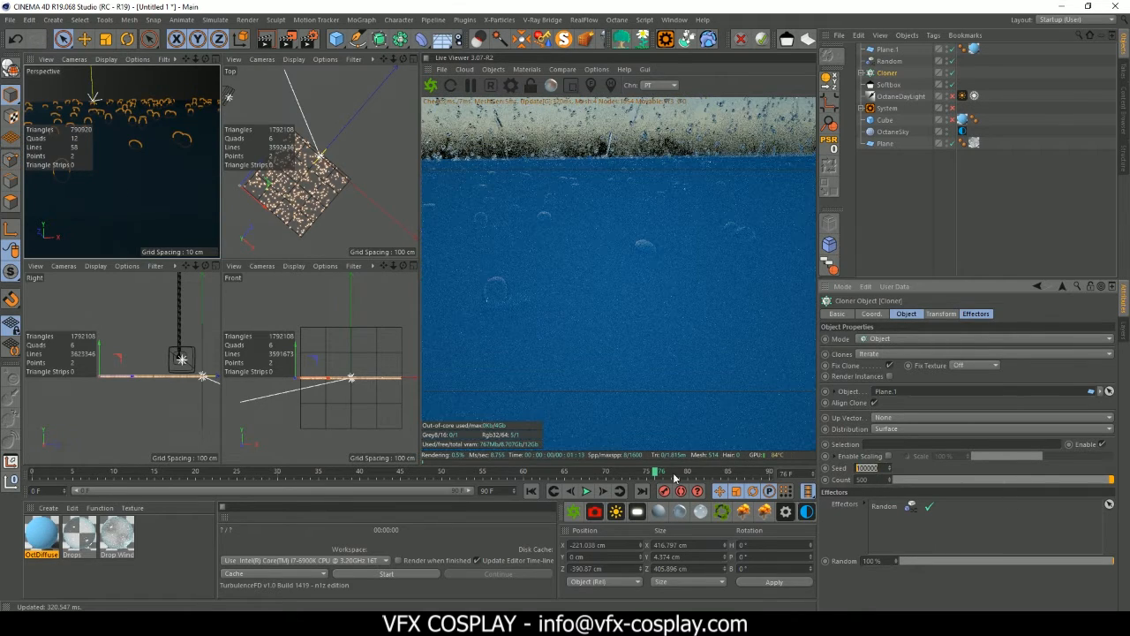
key(Return)
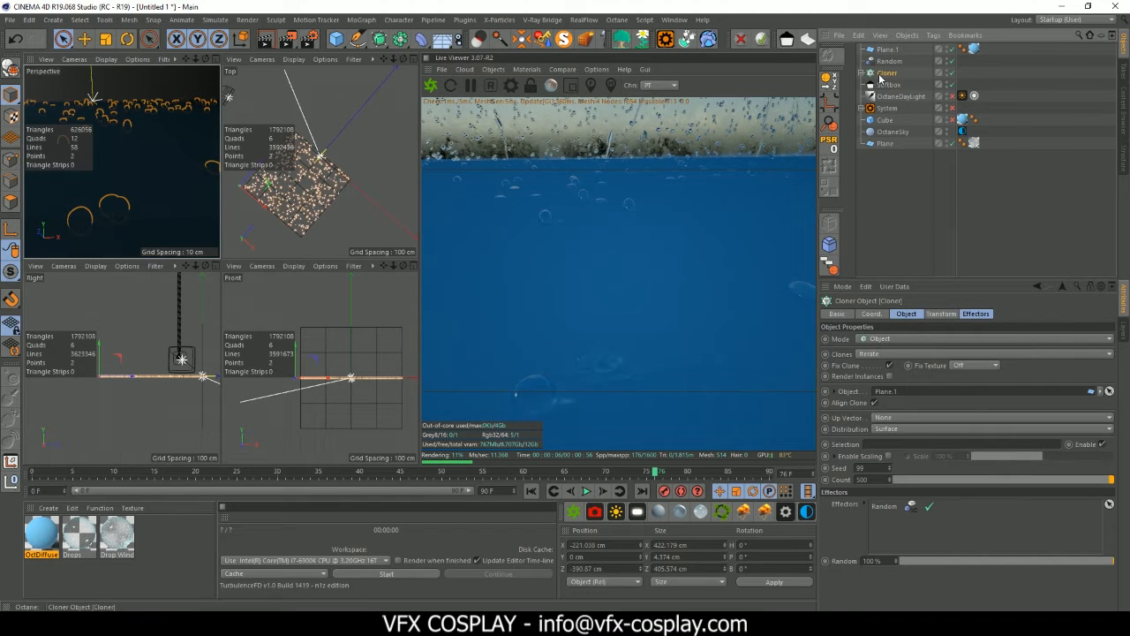
Step: Make the Cloner editable and delete one of the two overlapping drops in the foreground of the plane
key(c)
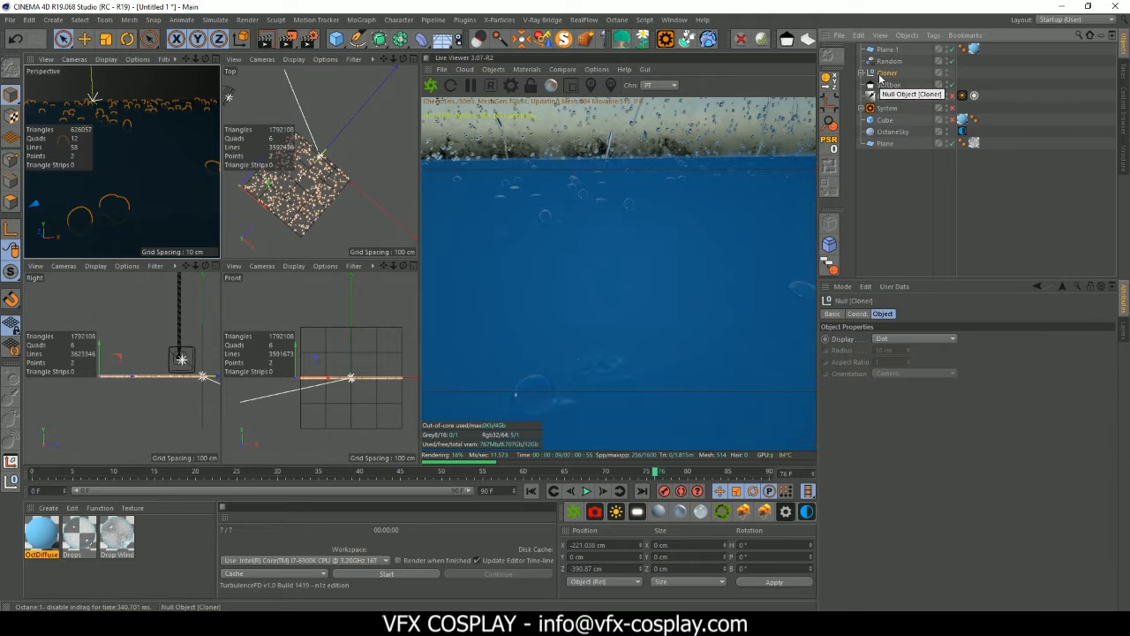
click(118, 208)
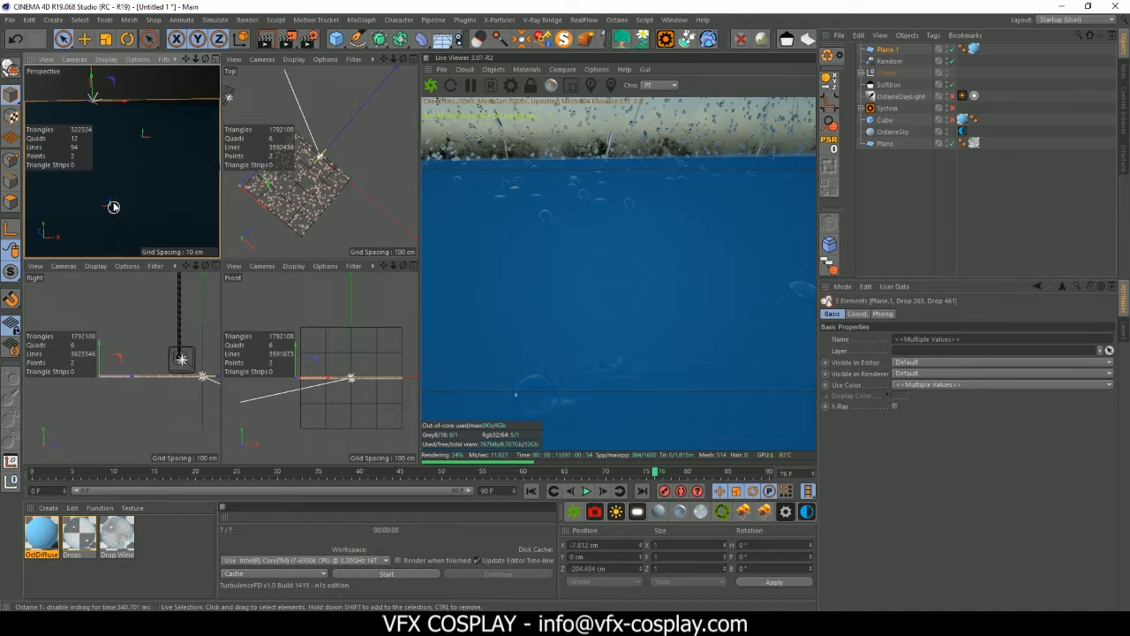
click(113, 211)
shift+click(119, 204)
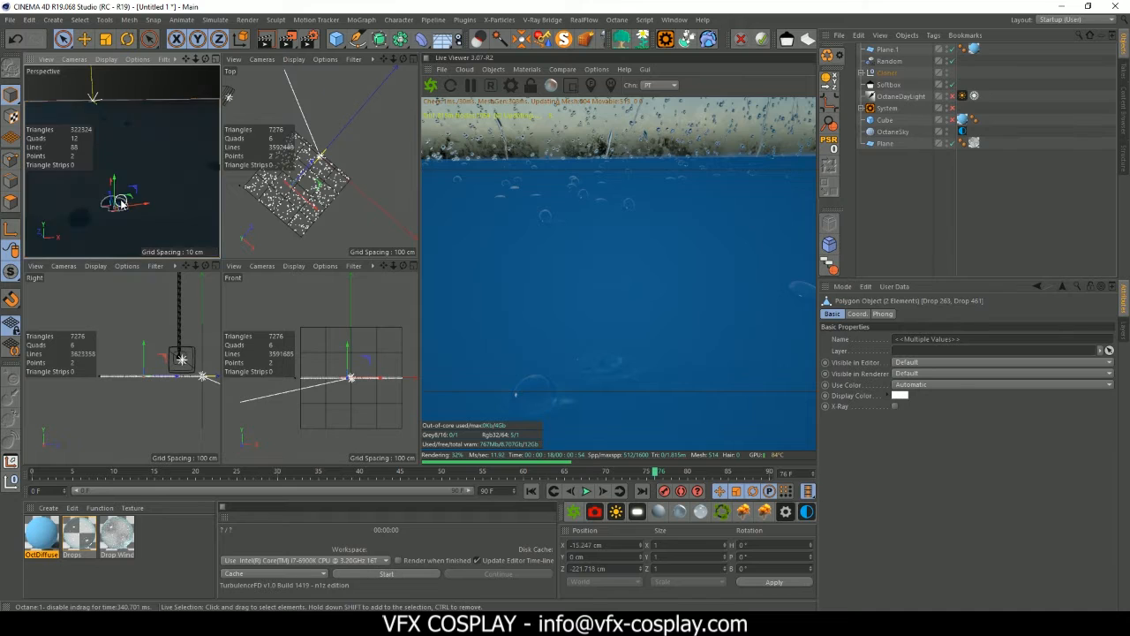
click(121, 207)
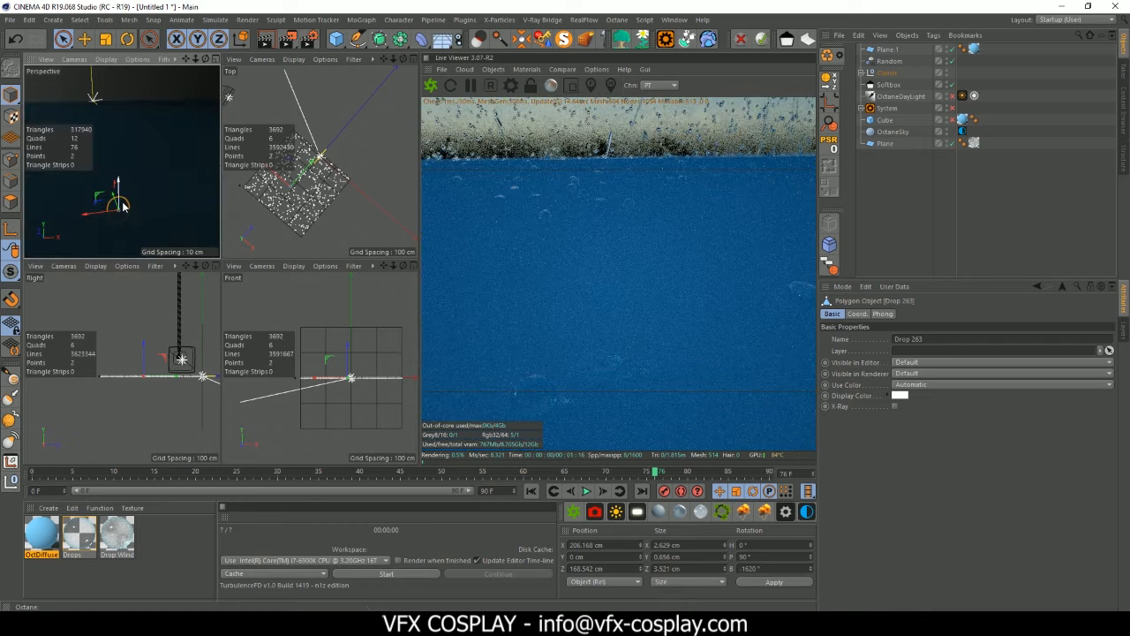
shift+click(124, 205)
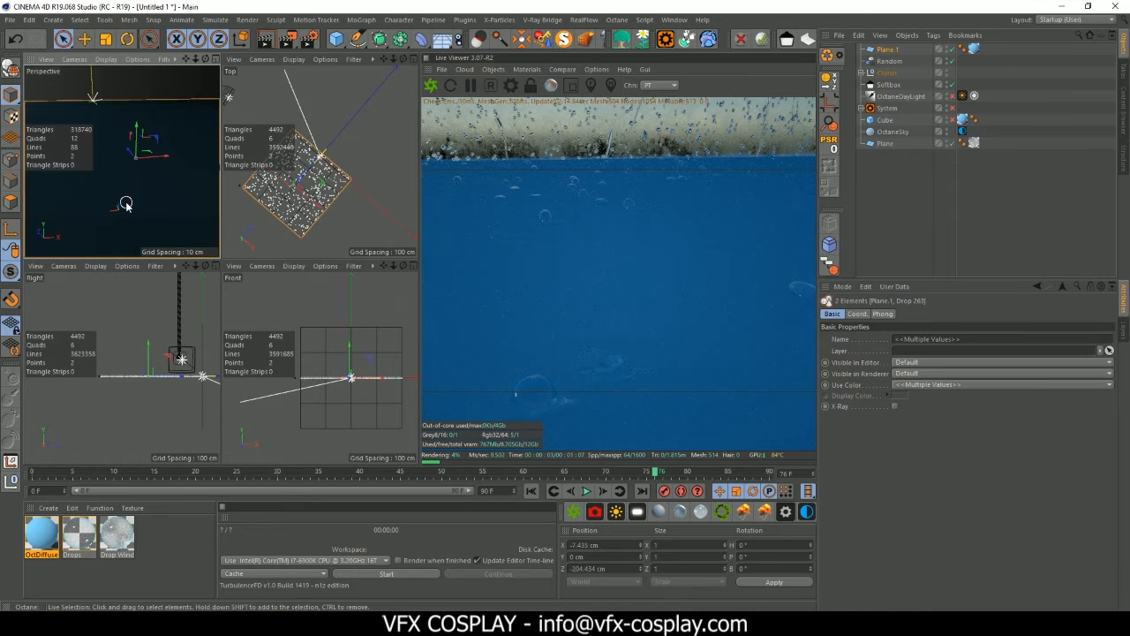
click(121, 206)
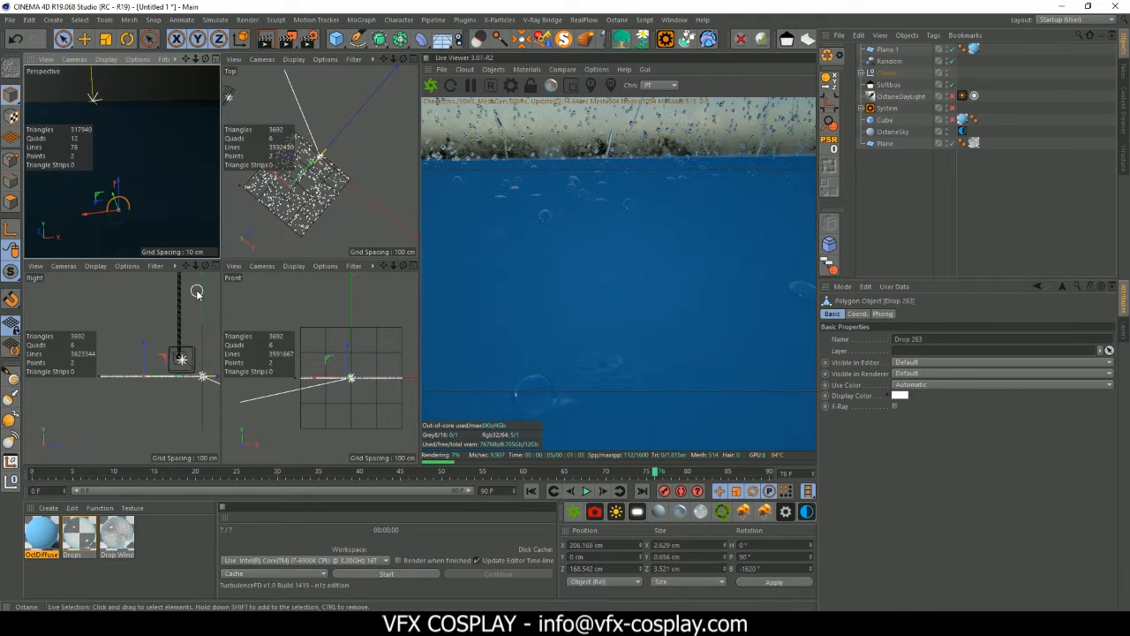
key(Delete)
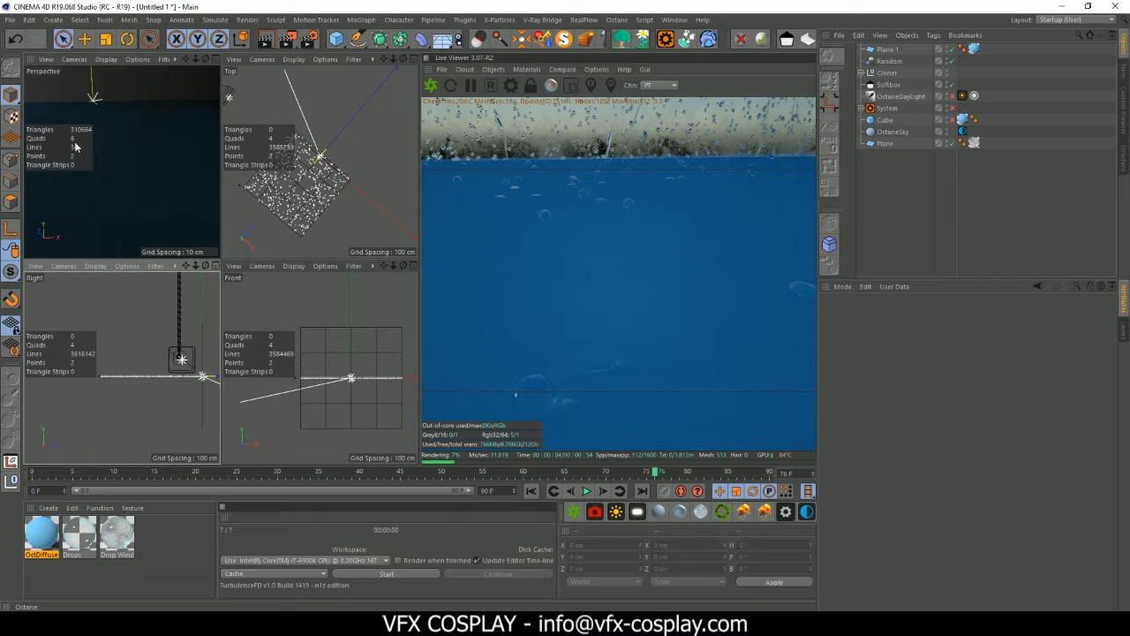
Step: Select only the remaining large foreground drop, without the plane, and delete it
click(109, 198)
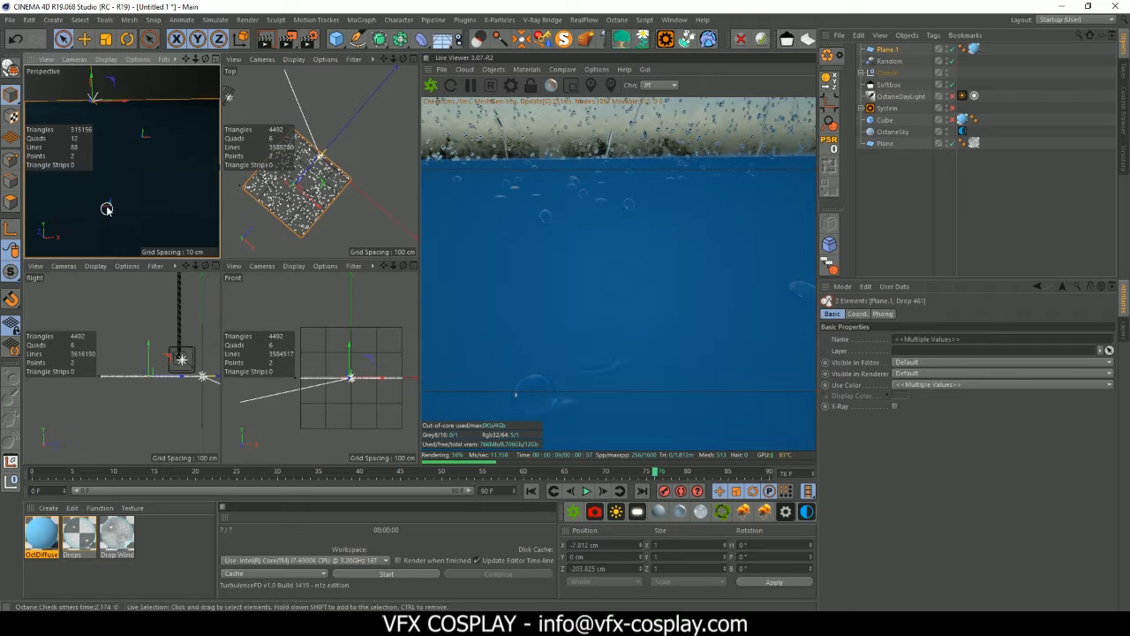
scroll(104, 207, up, 1)
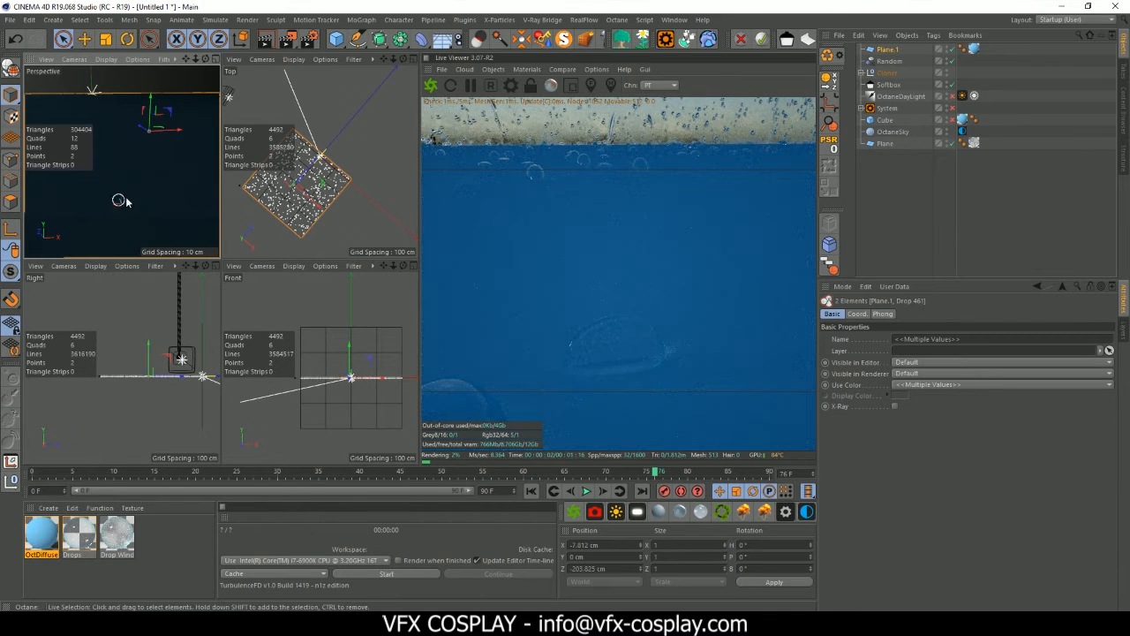
click(129, 196)
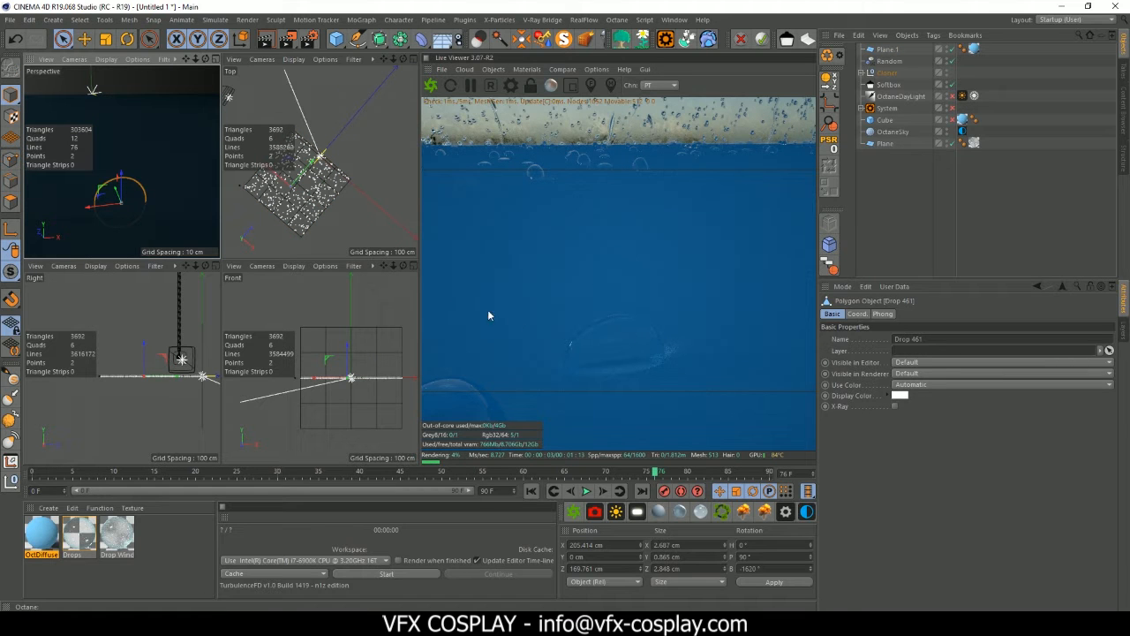
click(366, 255)
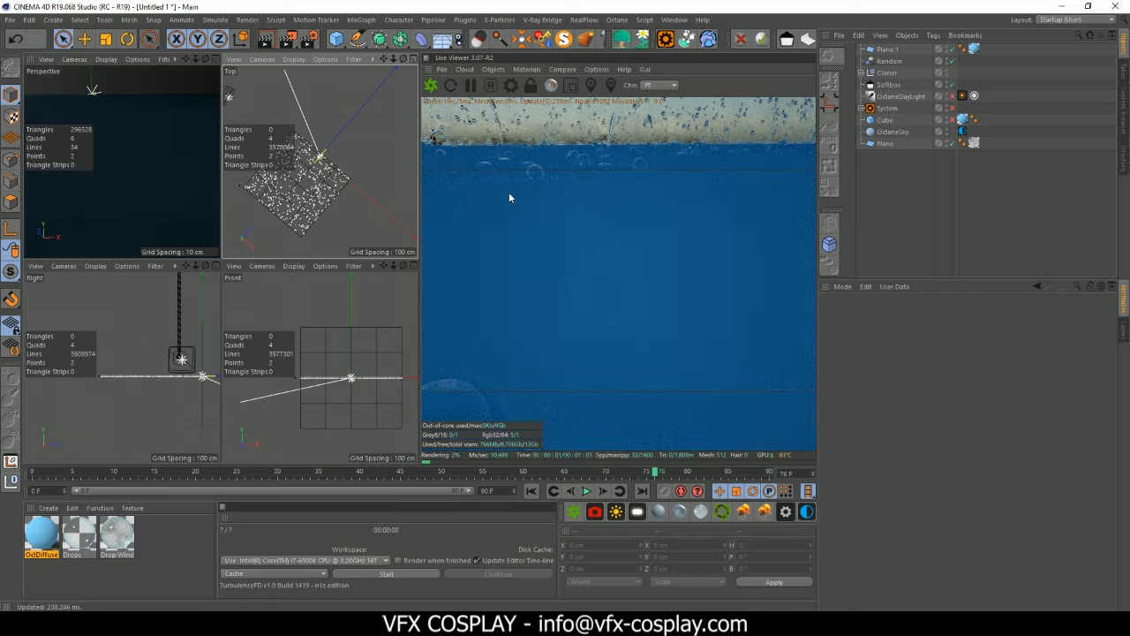
Step: Examine the scattered drops on the blue surface and the wet glass behind it in the live render from several angles and distances
click(534, 227)
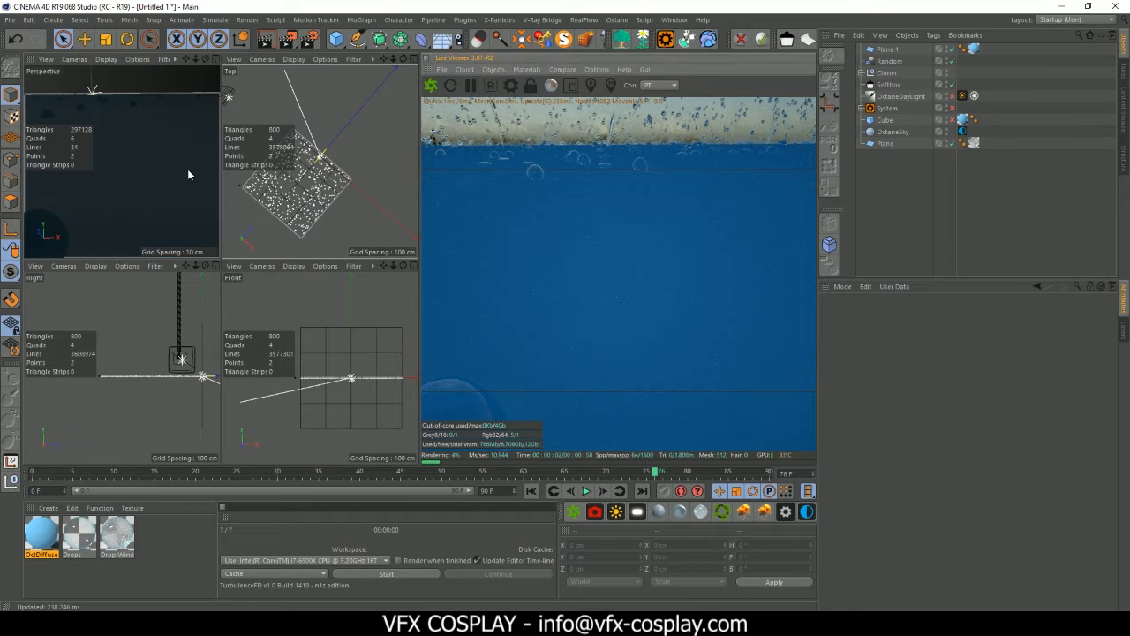
scroll(187, 170, down, 1)
scroll(181, 157, down, 3)
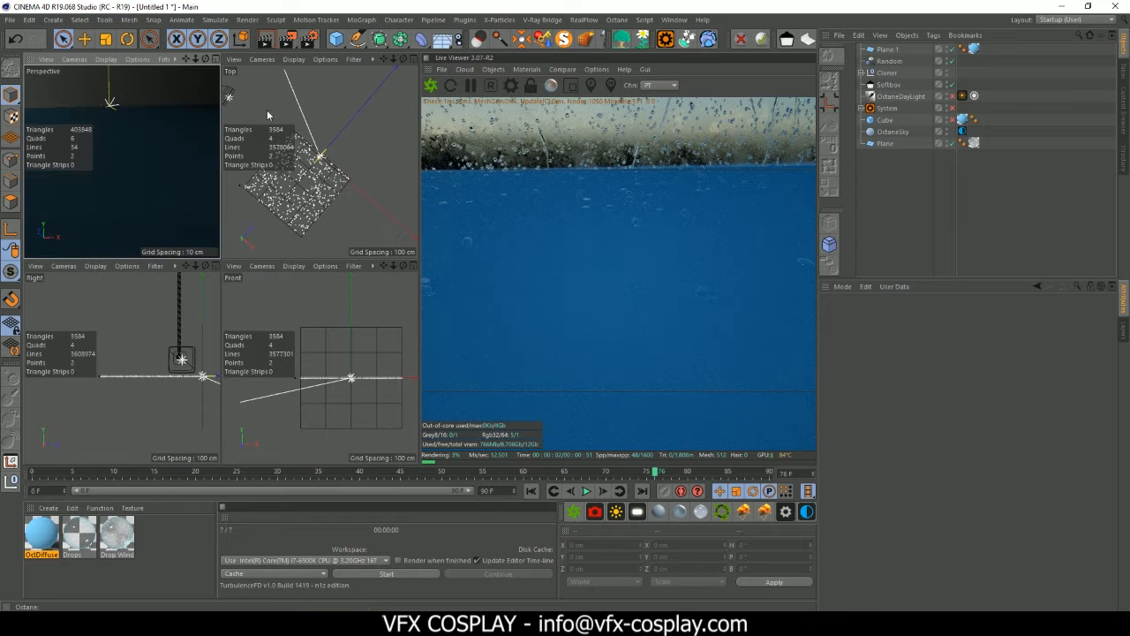
mouse_move(205, 60)
mouse_down()
mouse_move(184, 48)
mouse_move(200, 66)
mouse_up()
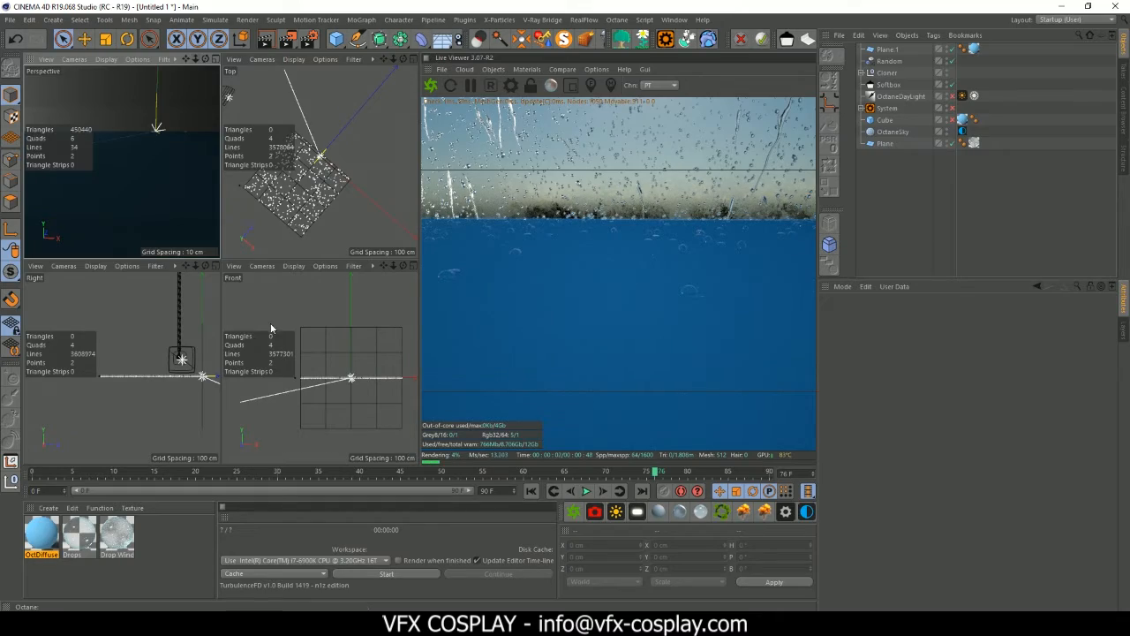
mouse_move(195, 60)
mouse_down()
mouse_move(208, 58)
mouse_move(188, 64)
mouse_up()
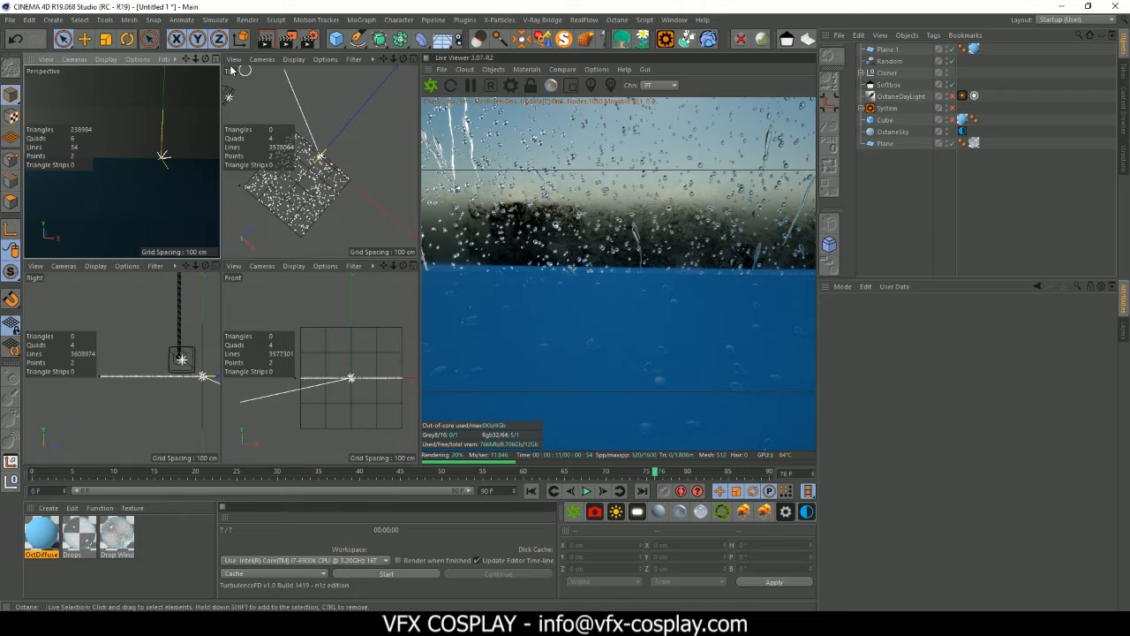
drag(205, 59, 179, 24)
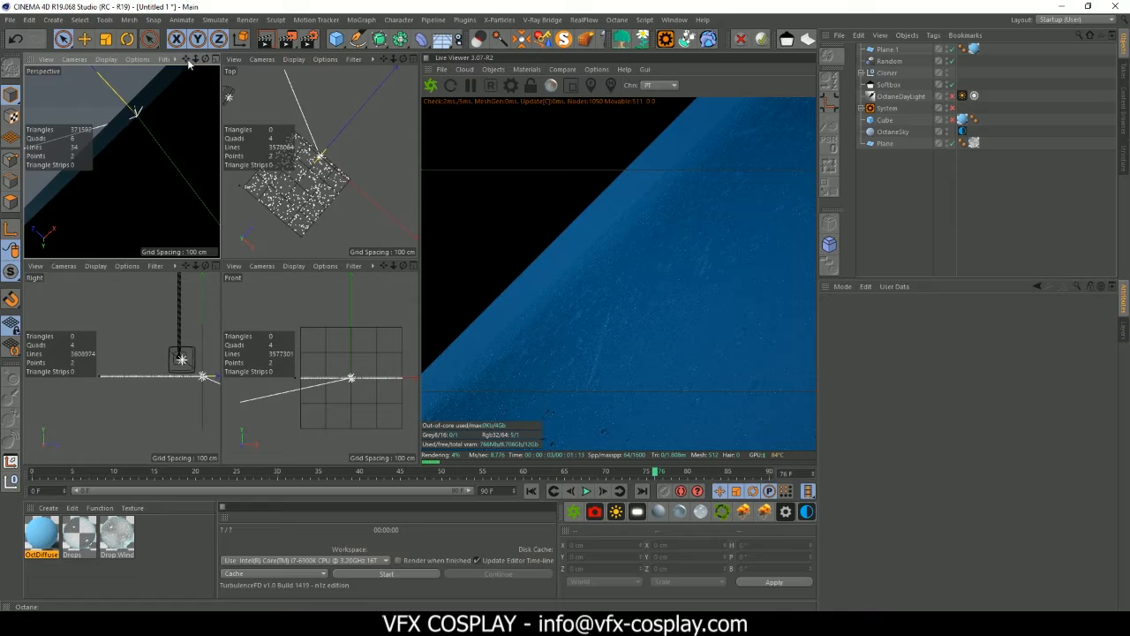
drag(195, 59, 108, 6)
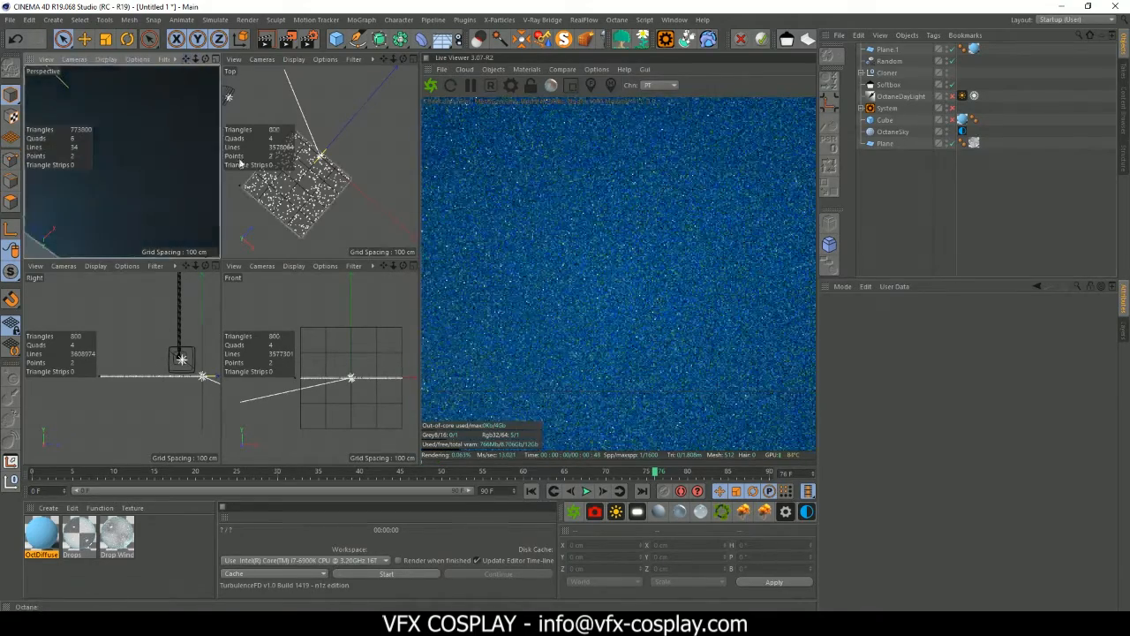
drag(203, 59, 179, 95)
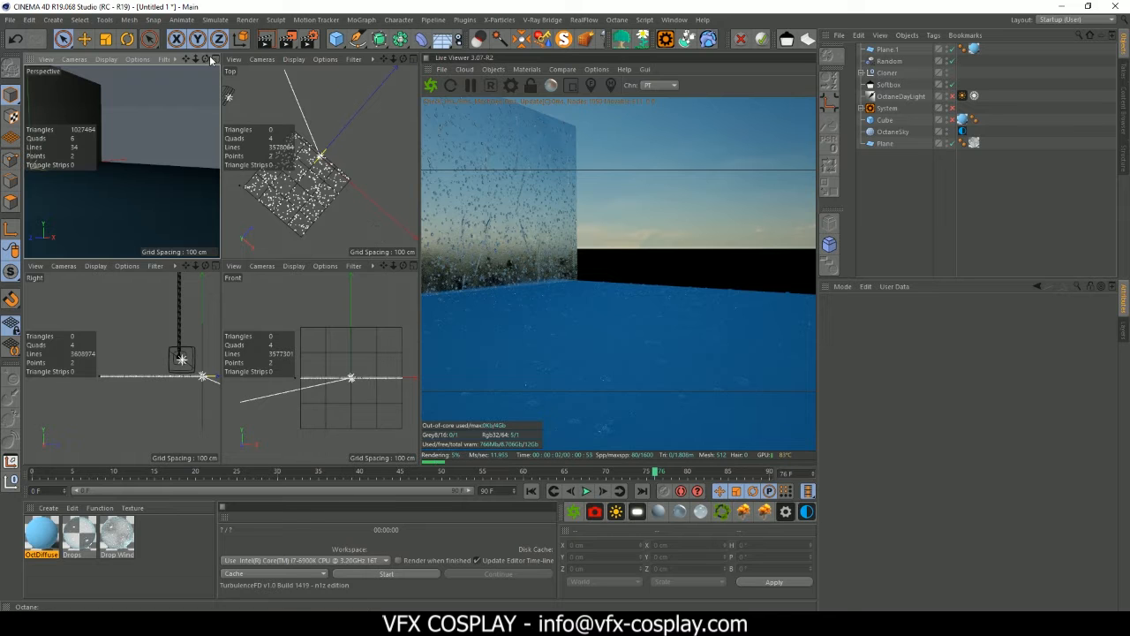
drag(205, 60, 214, 39)
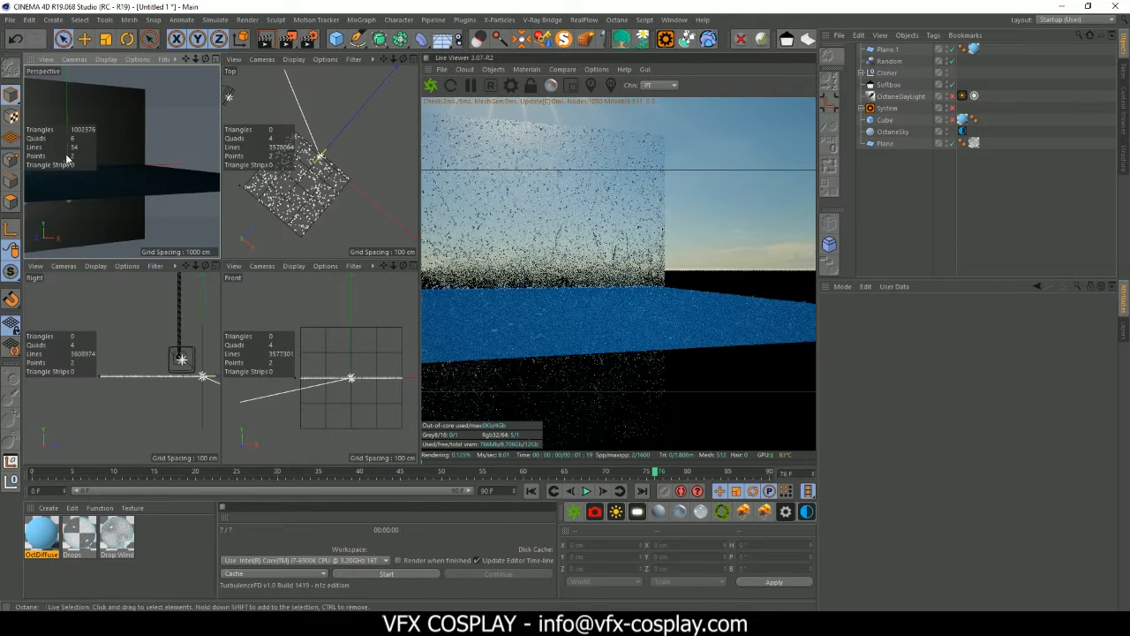
scroll(67, 156, up, 5)
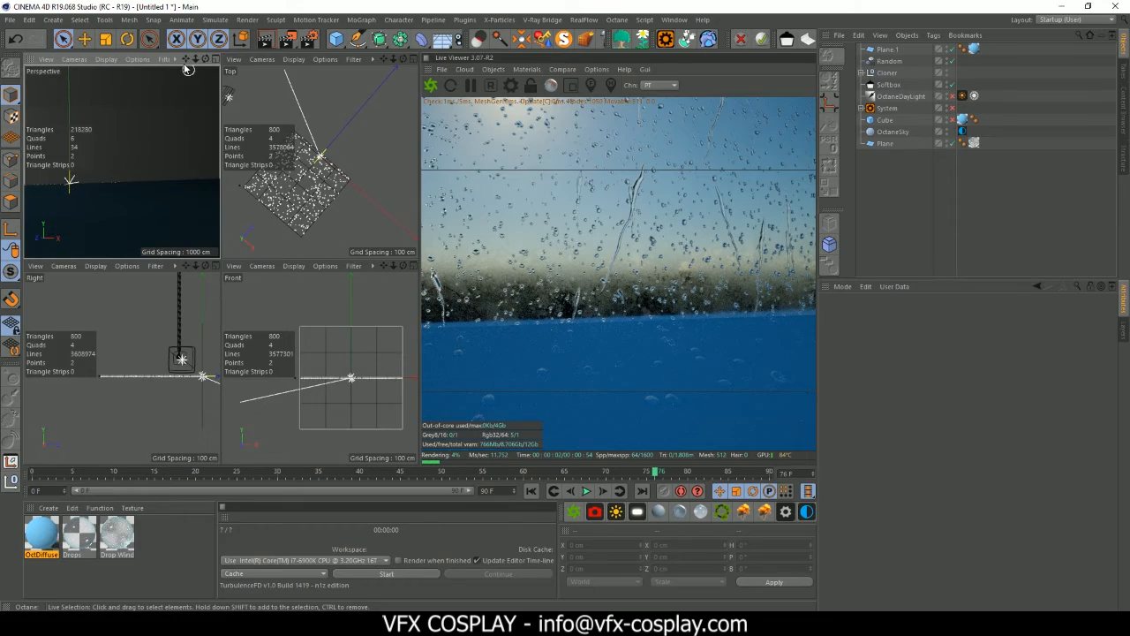
drag(186, 59, 188, 41)
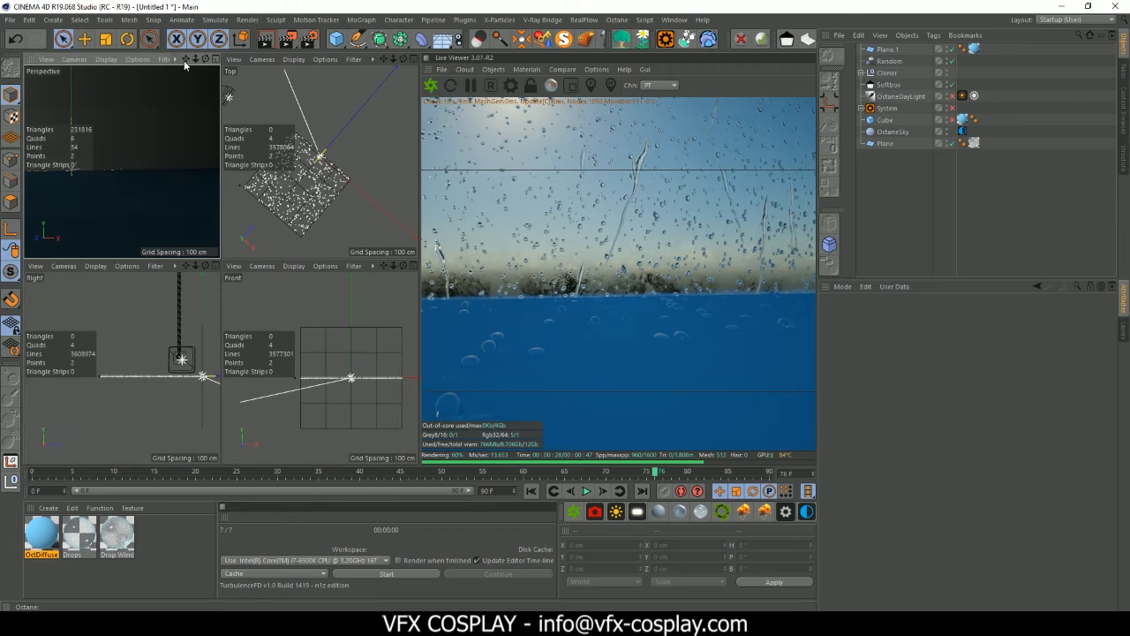
drag(186, 59, 250, 70)
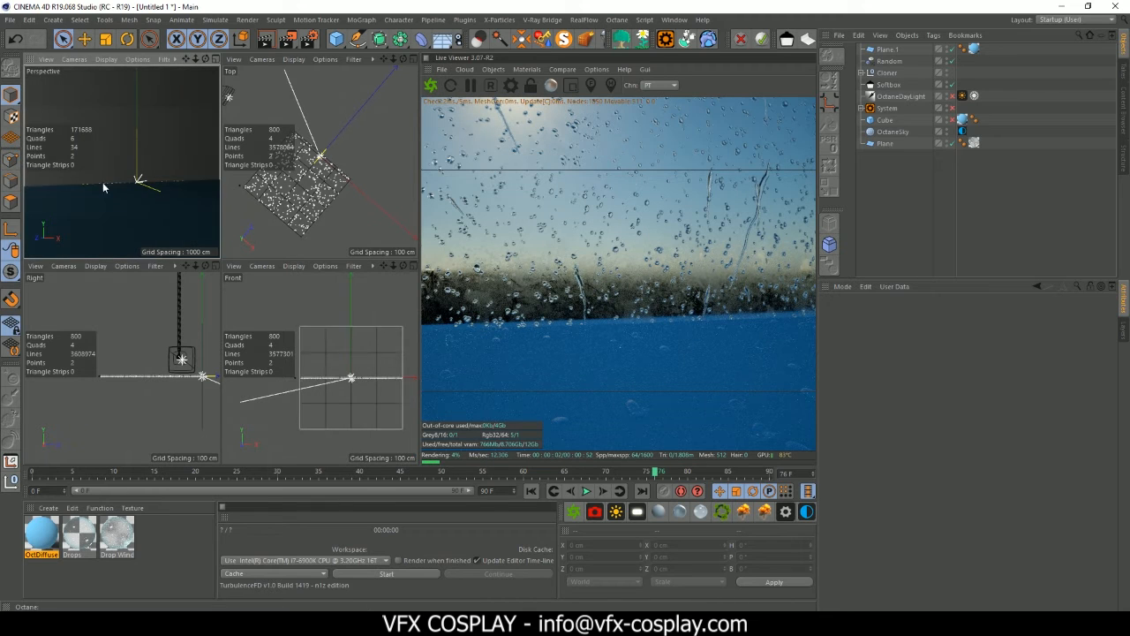